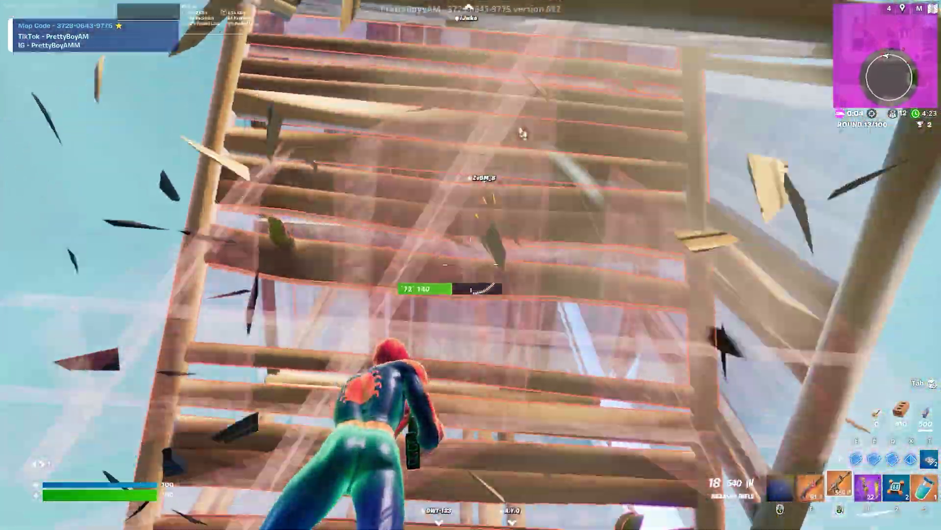
{"action": "key", "text": "t"}
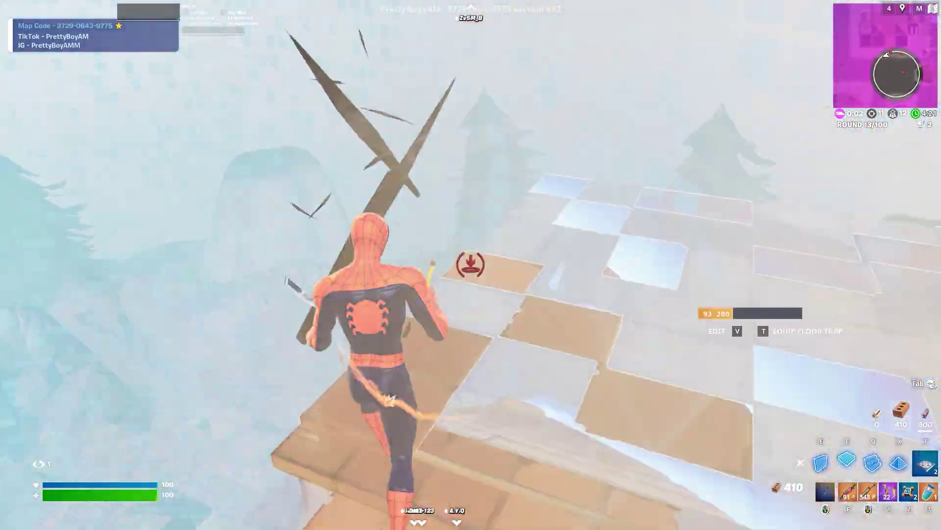
{"action": "key", "text": "f"}
{"action": "left_click", "coordinate": [471, 265]}
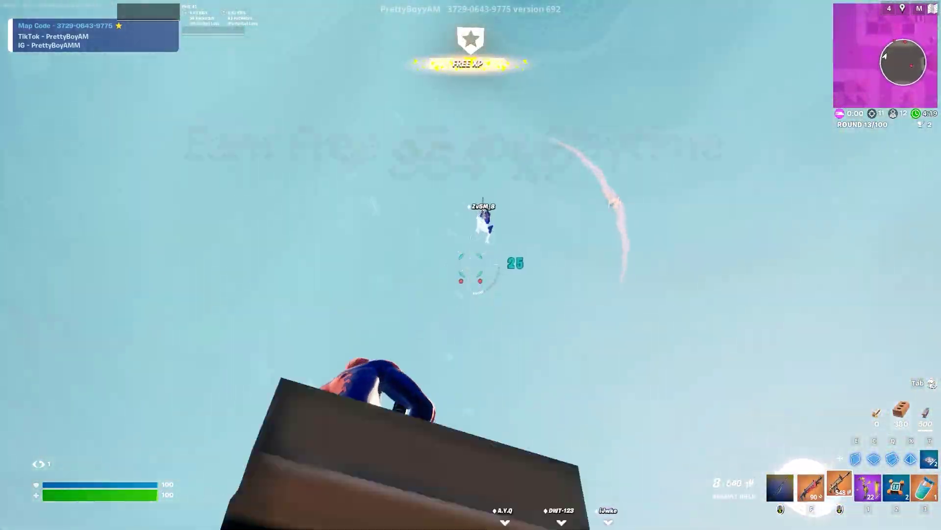
{"action": "left_click", "coordinate": [470, 265]}
{"action": "key", "text": "f"}
{"action": "left_click", "coordinate": [471, 264]}
{"action": "key", "text": "c"}
{"action": "left_click", "coordinate": [470, 265]}
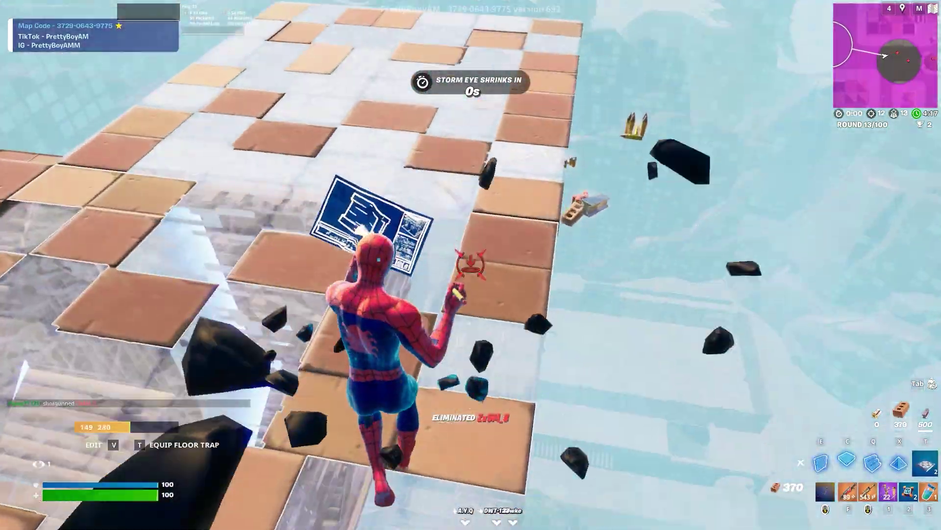
{"action": "key", "text": "f"}
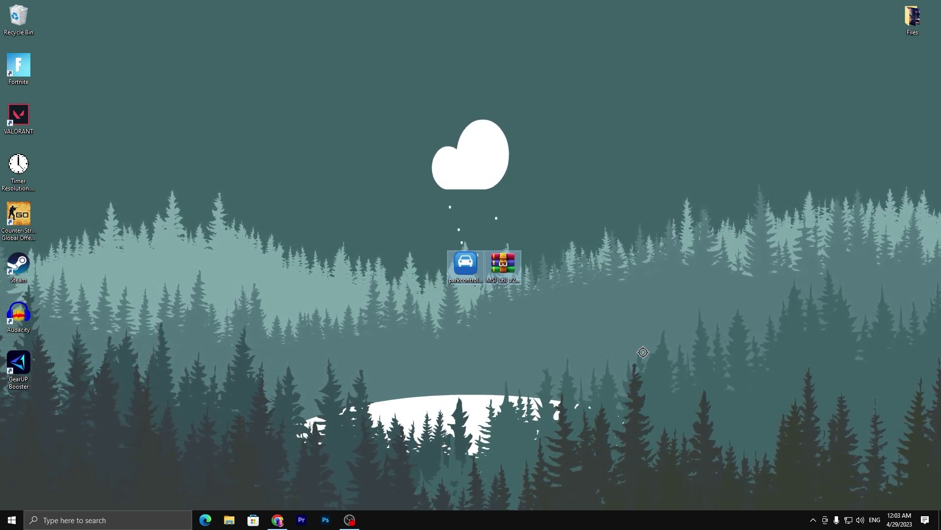
- Search uptopacks.com for PARK in Chrome and look through the Download Park Control (Unlocked) post for its download link
{"action": "left_click", "coordinate": [278, 519]}
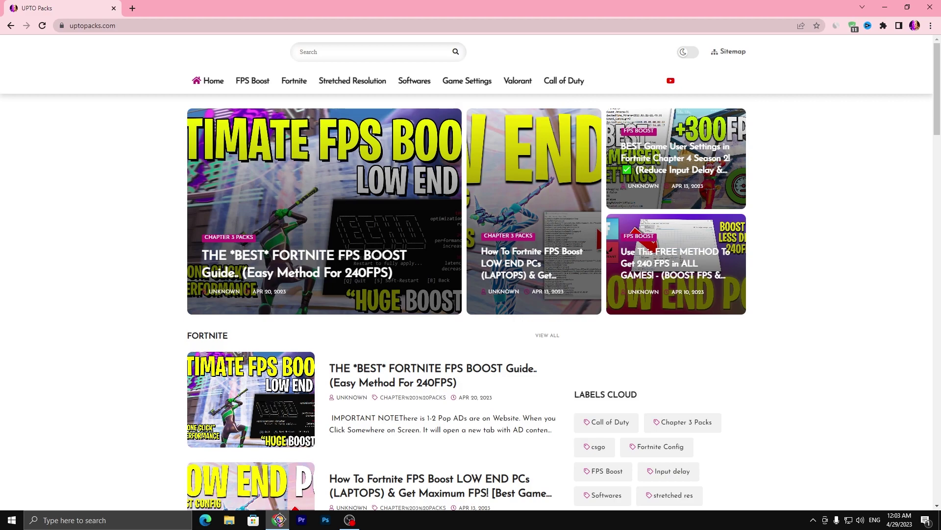
{"action": "left_click", "coordinate": [332, 48]}
{"action": "type", "text": "PAR"}
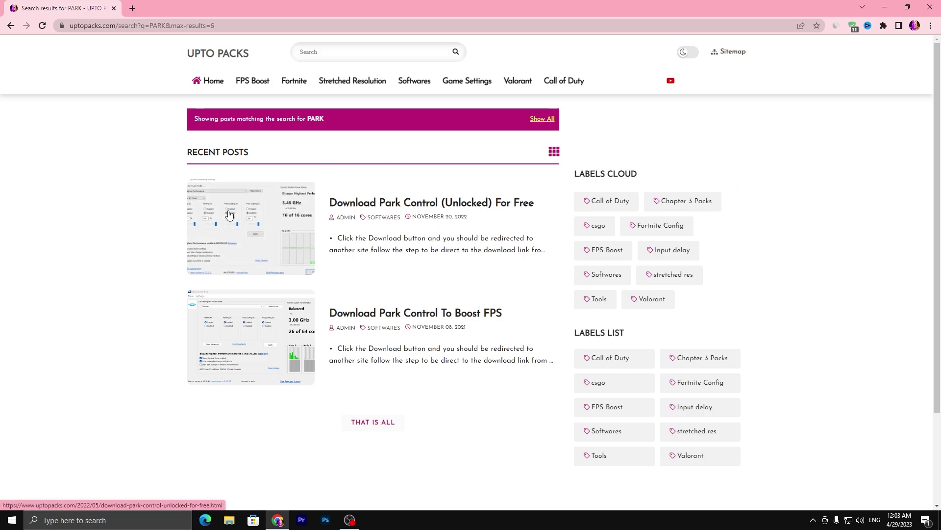
{"action": "scroll", "coordinate": [414, 255], "scroll_direction": "down", "scroll_amount": 5}
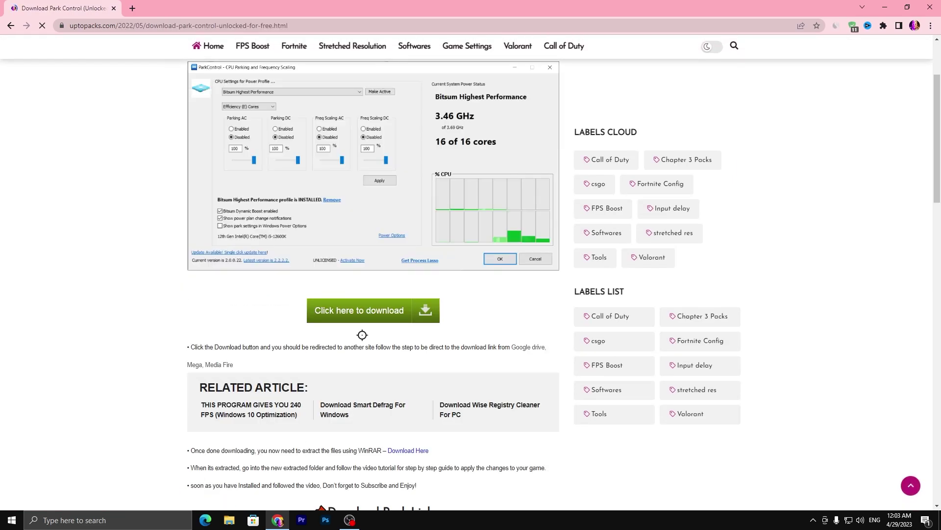
{"action": "scroll", "coordinate": [305, 359], "scroll_direction": "down", "scroll_amount": 2}
{"action": "scroll", "coordinate": [304, 221], "scroll_direction": "up", "scroll_amount": 15}
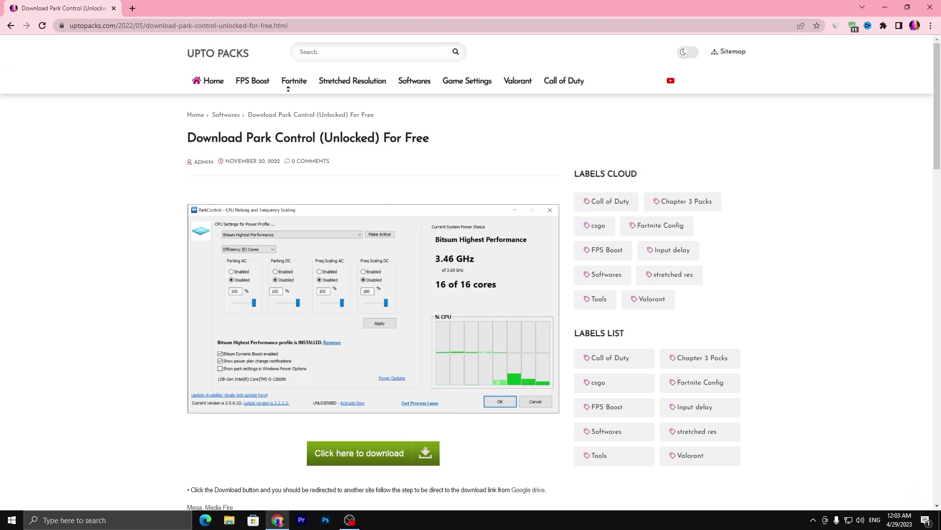
- Search the site for MSI, find the download link in the MSI Utility Tool post, and minimize the browser
{"action": "left_click", "coordinate": [338, 54]}
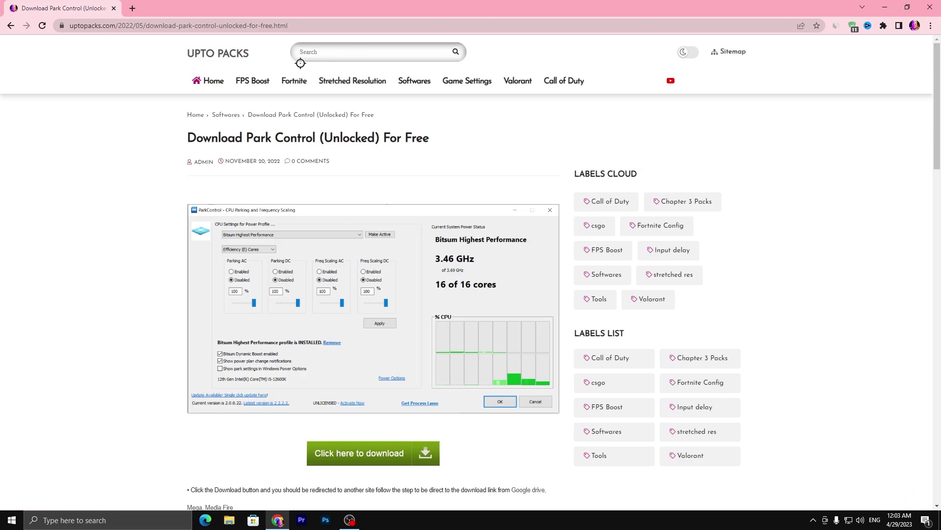
{"action": "key", "text": "Return"}
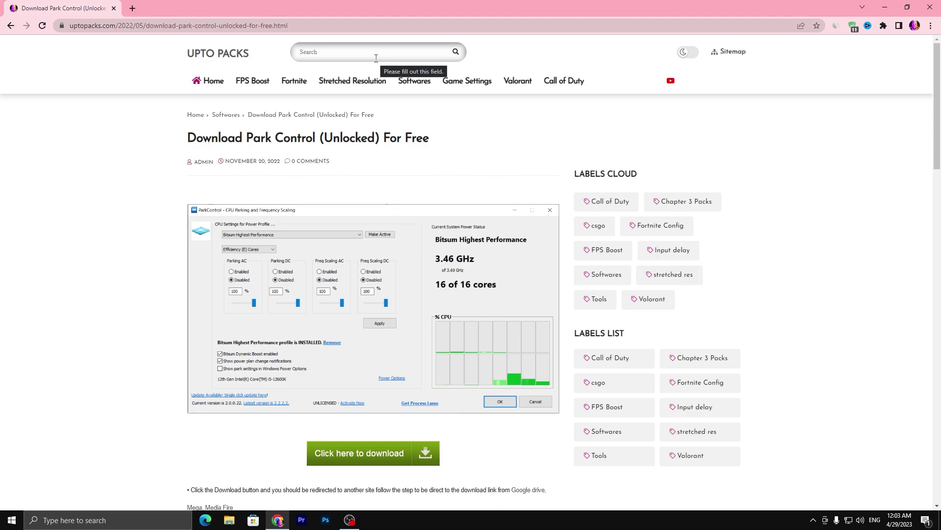
{"action": "type", "text": "M"}
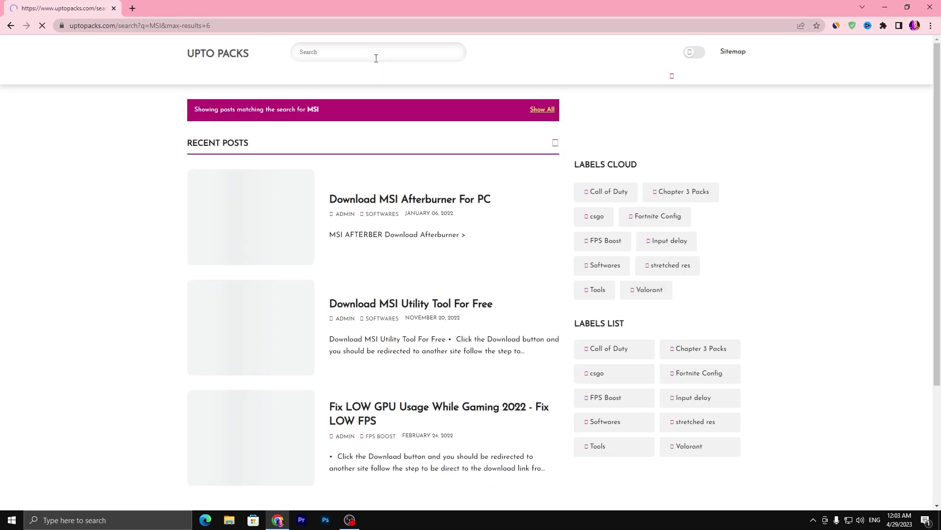
{"action": "scroll", "coordinate": [280, 273], "scroll_direction": "down", "scroll_amount": 1}
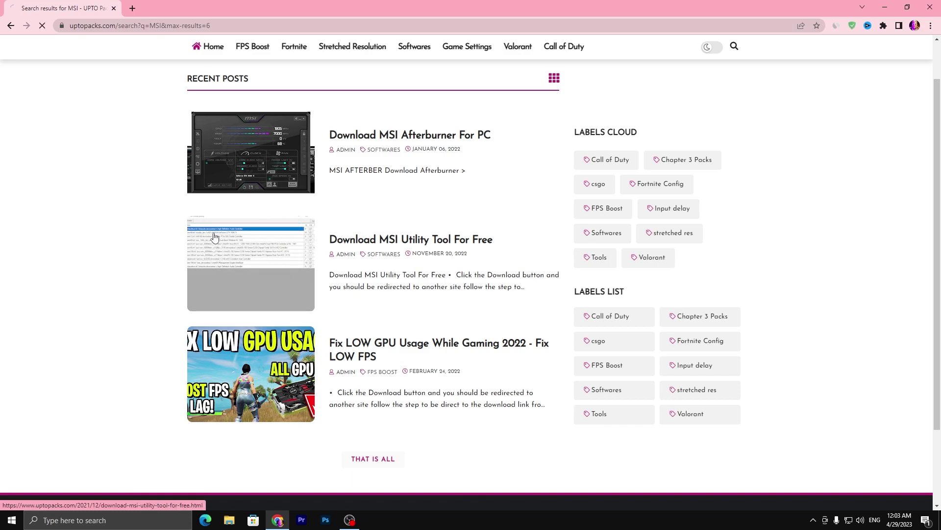
{"action": "scroll", "coordinate": [382, 255], "scroll_direction": "down", "scroll_amount": 10}
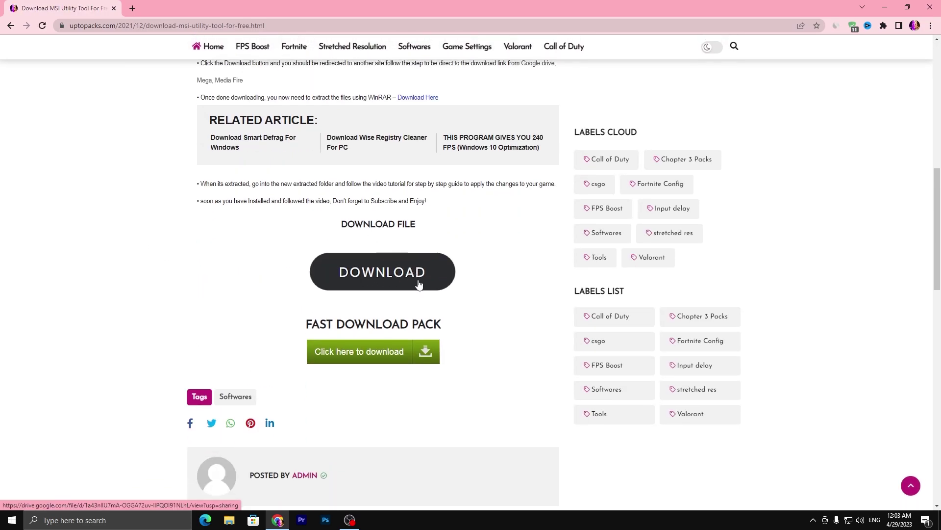
{"action": "left_click", "coordinate": [885, 7]}
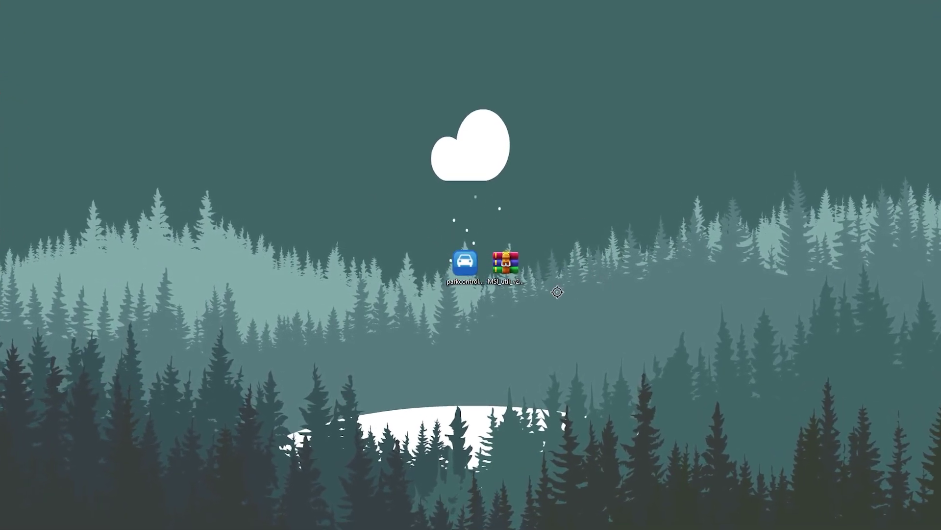
- Run the ParkControl installer from the desktop and install it in English with the default components
{"action": "double_click", "coordinate": [465, 262]}
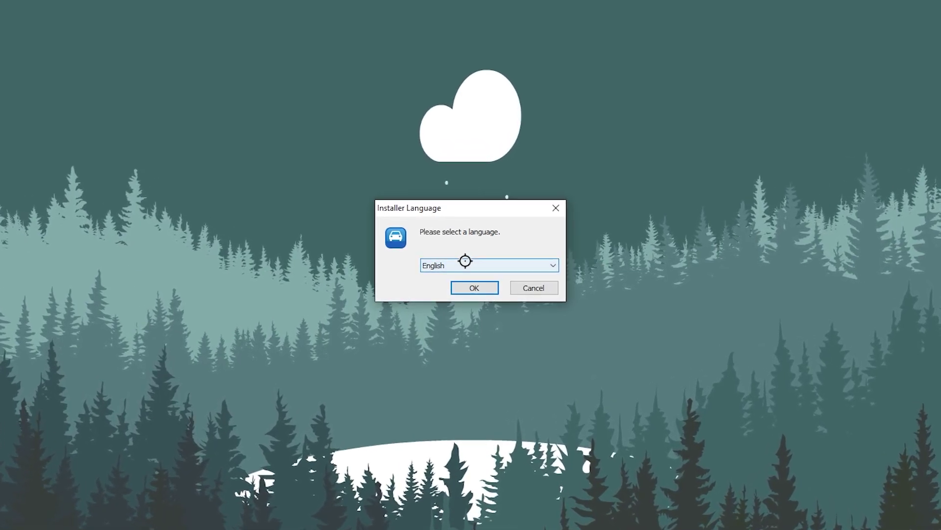
{"action": "left_click", "coordinate": [468, 292]}
{"action": "left_click", "coordinate": [547, 367]}
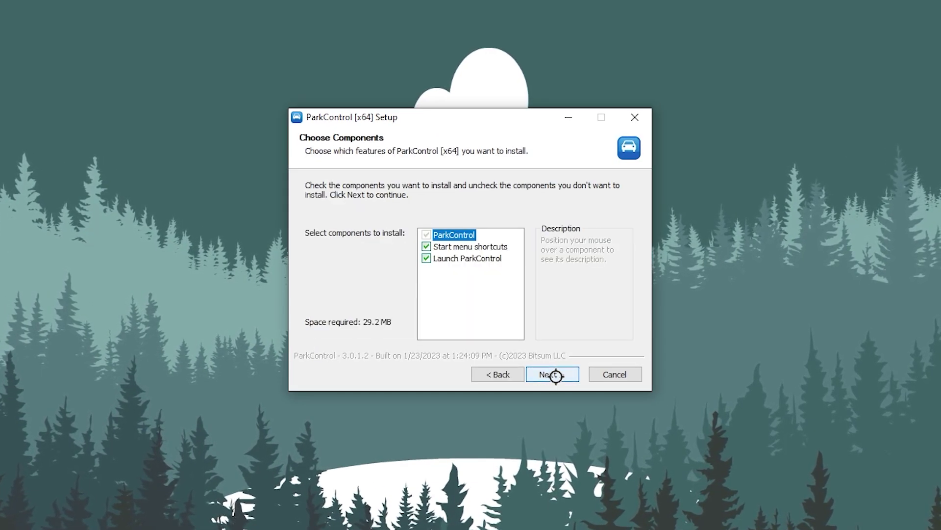
{"action": "left_click", "coordinate": [560, 379]}
{"action": "left_click", "coordinate": [560, 376]}
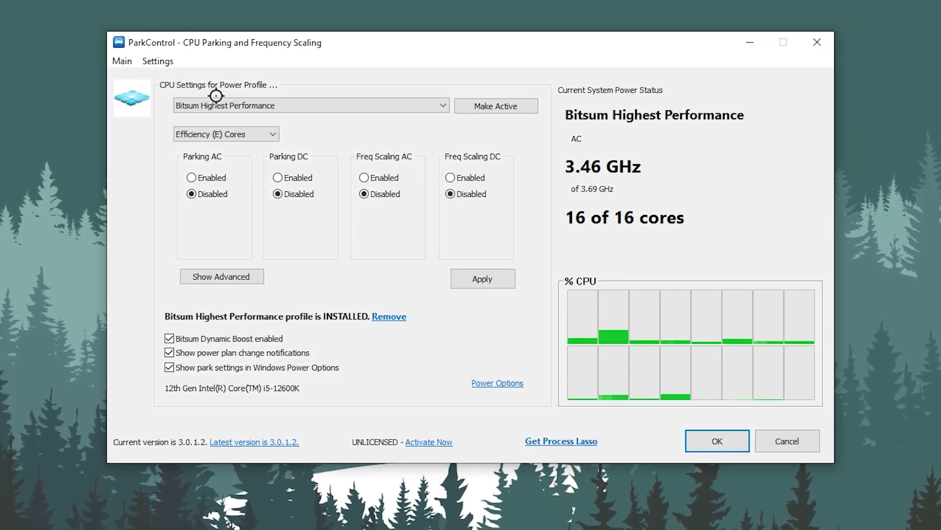
- Make Bitsum Highest Performance the active power profile in ParkControl and confirm the settings
{"action": "left_click", "coordinate": [443, 107]}
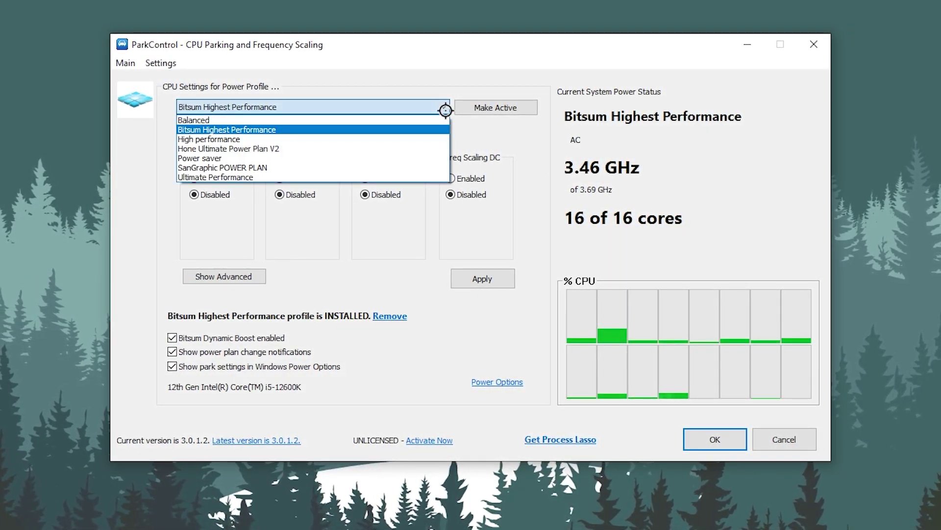
{"action": "left_click", "coordinate": [248, 130]}
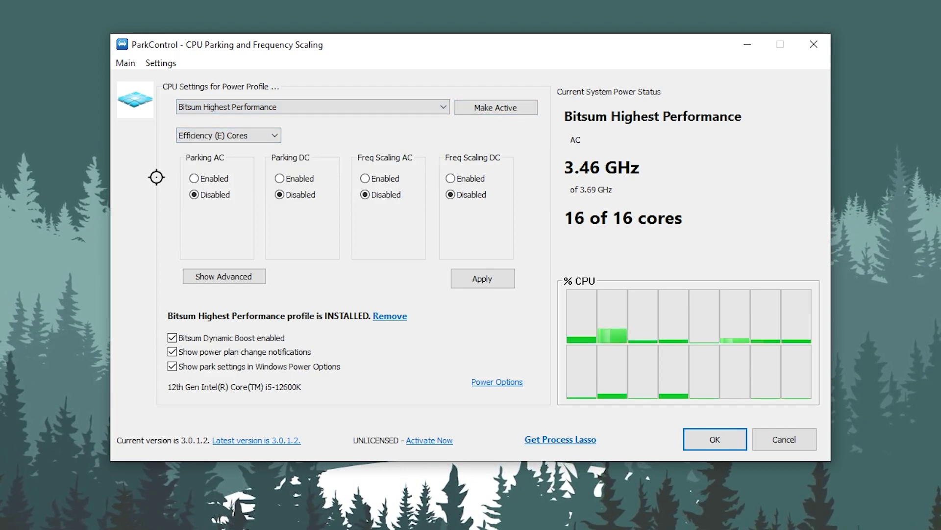
{"action": "left_click", "coordinate": [495, 109]}
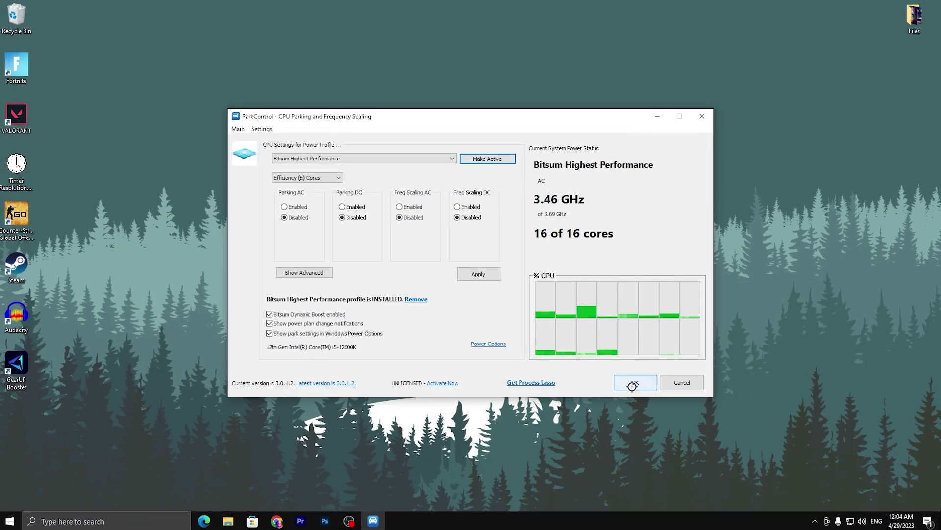
{"action": "left_click", "coordinate": [715, 439]}
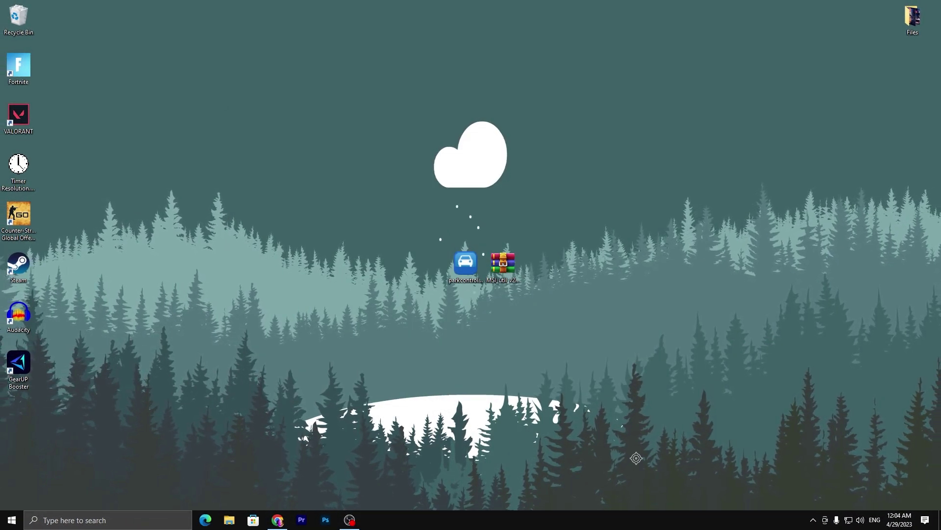
- Check the selected power plan in the Windows additional power settings and close both settings windows
{"action": "left_click", "coordinate": [69, 520]}
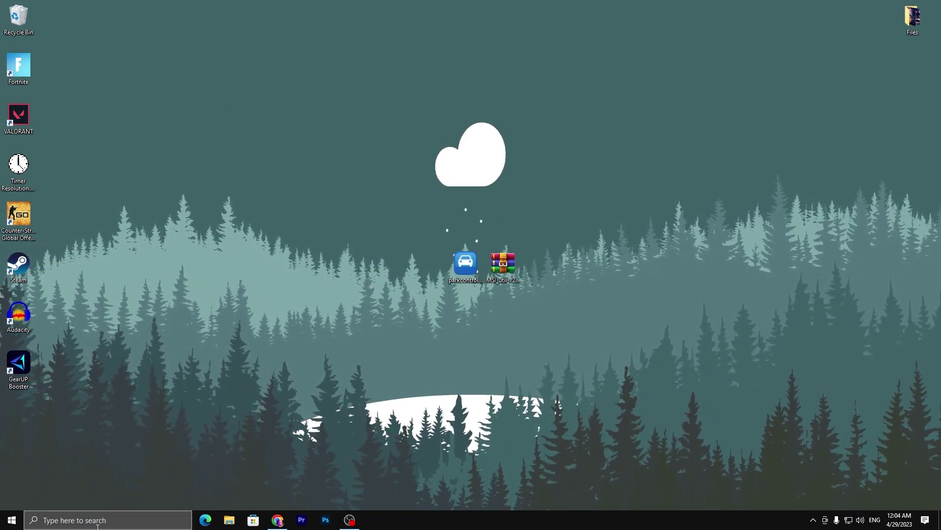
{"action": "type", "text": "Powers"}
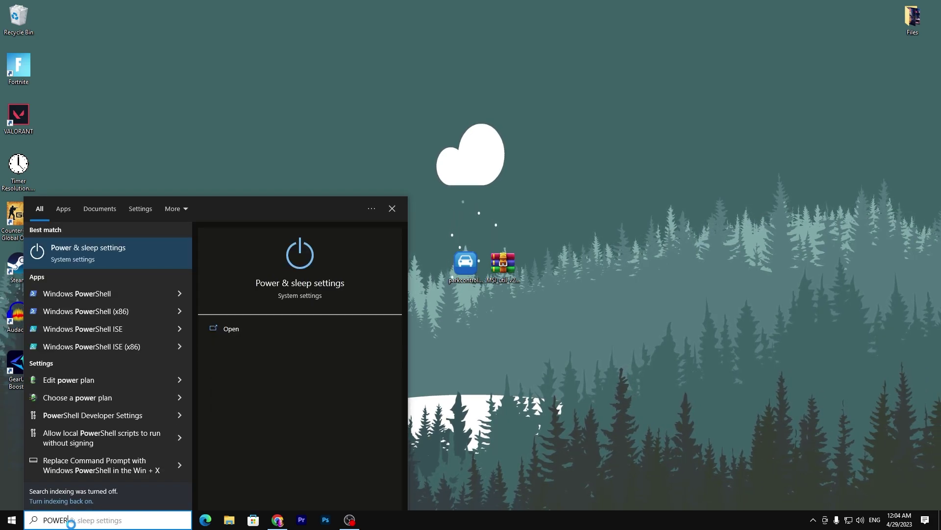
{"action": "left_click", "coordinate": [93, 253]}
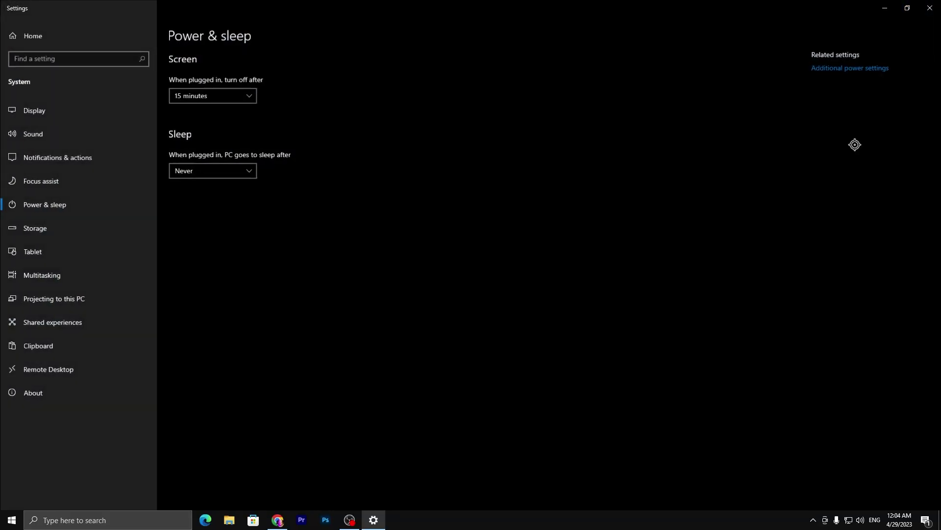
{"action": "left_click", "coordinate": [839, 69]}
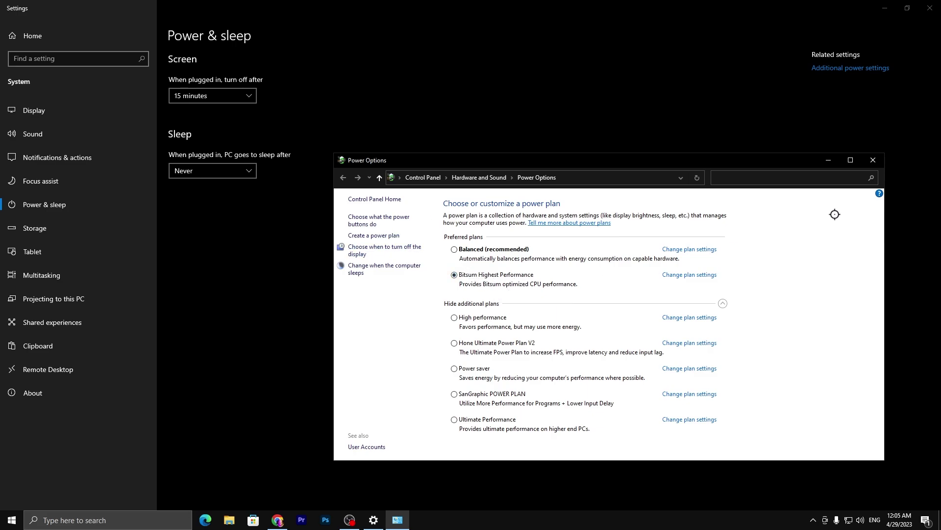
{"action": "left_click", "coordinate": [874, 160]}
{"action": "left_click", "coordinate": [930, 8]}
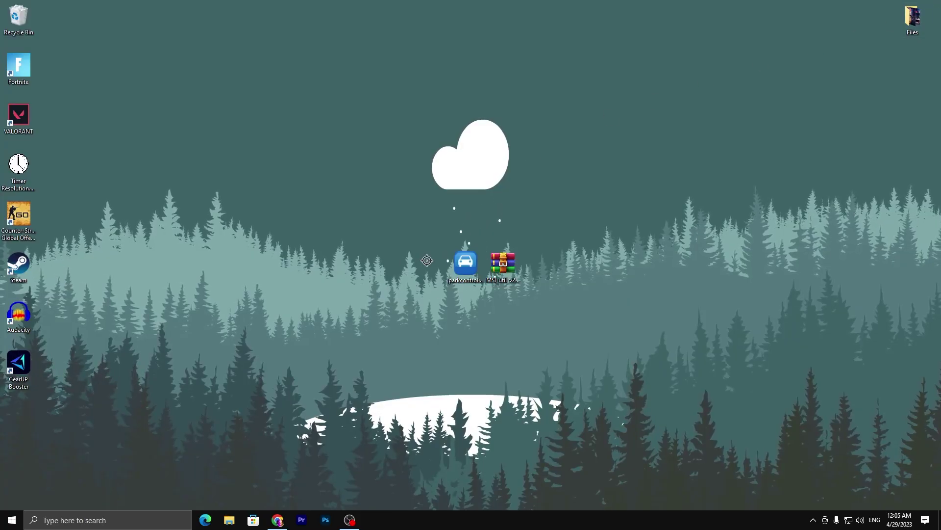
- Move the MSI_util_v2_2.zip archive aside on the desktop and extract MSI_util_v2.exe from it to the desktop
{"action": "left_click_drag", "start_coordinate": [601, 274], "coordinate": [572, 269]}
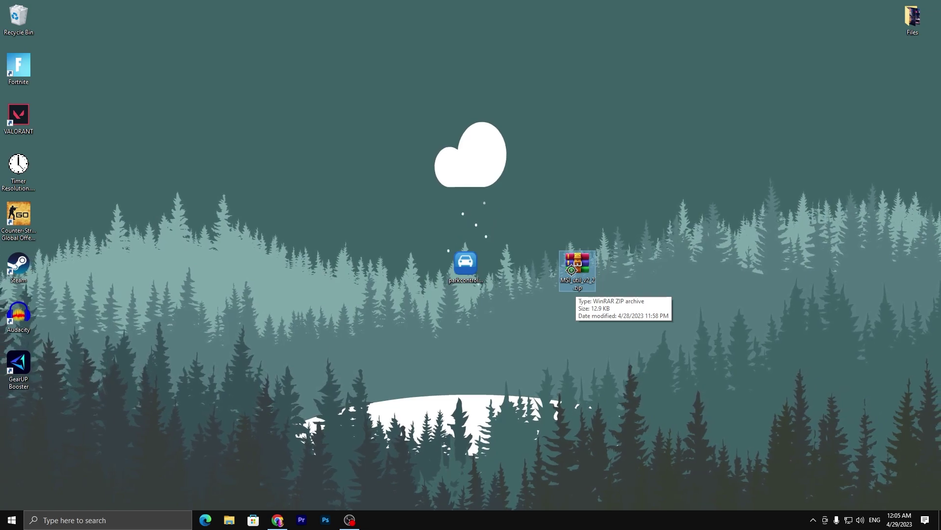
{"action": "double_click", "coordinate": [571, 269]}
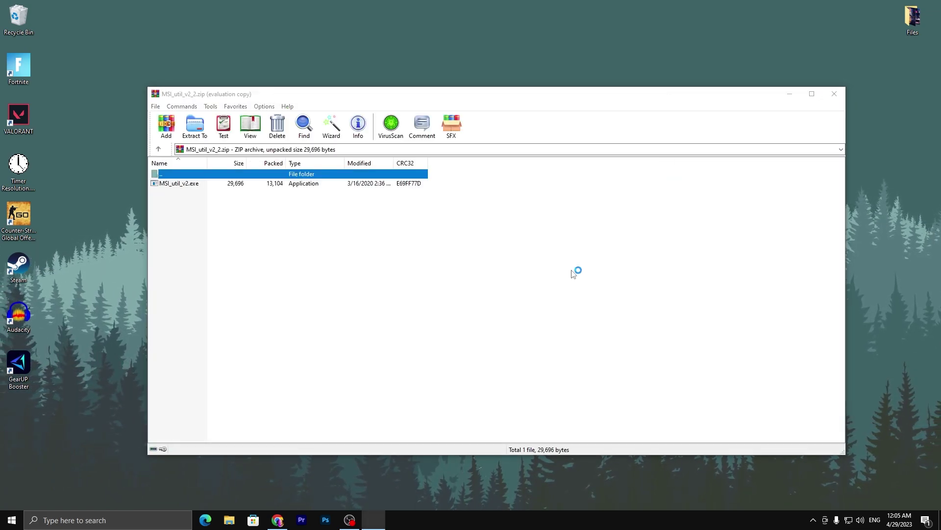
{"action": "key", "text": "Escape"}
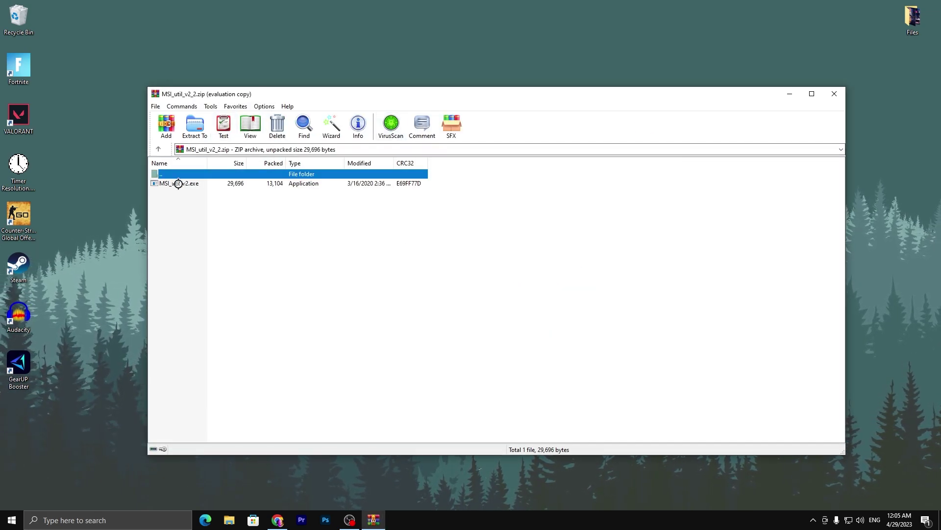
{"action": "left_click_drag", "start_coordinate": [177, 183], "coordinate": [504, 268]}
{"action": "left_click", "coordinate": [835, 95]}
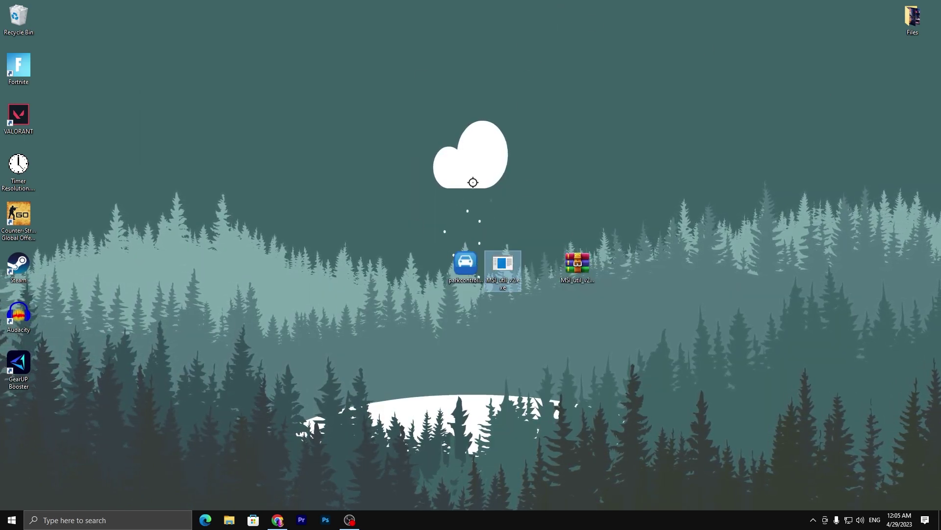
- Run MSI_util_v2.exe as administrator, set the NVIDIA GeForce RTX 3070's interrupt priority to High, and close the utility
{"action": "right_click", "coordinate": [502, 264]}
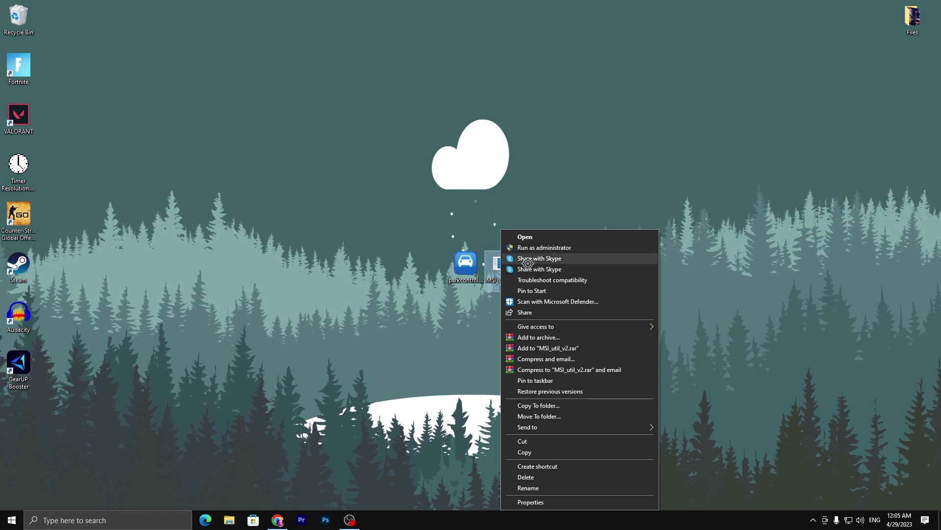
{"action": "left_click", "coordinate": [544, 247]}
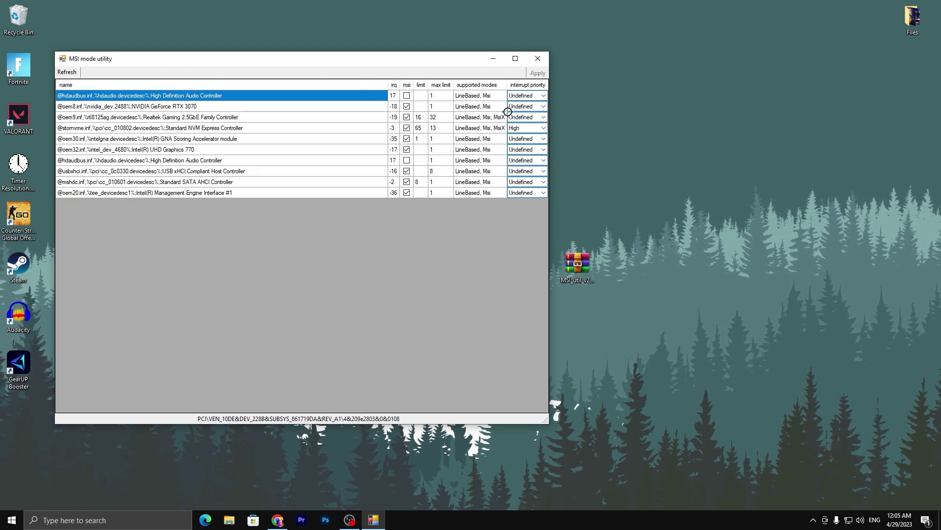
{"action": "left_click", "coordinate": [539, 106]}
{"action": "left_click", "coordinate": [539, 106]}
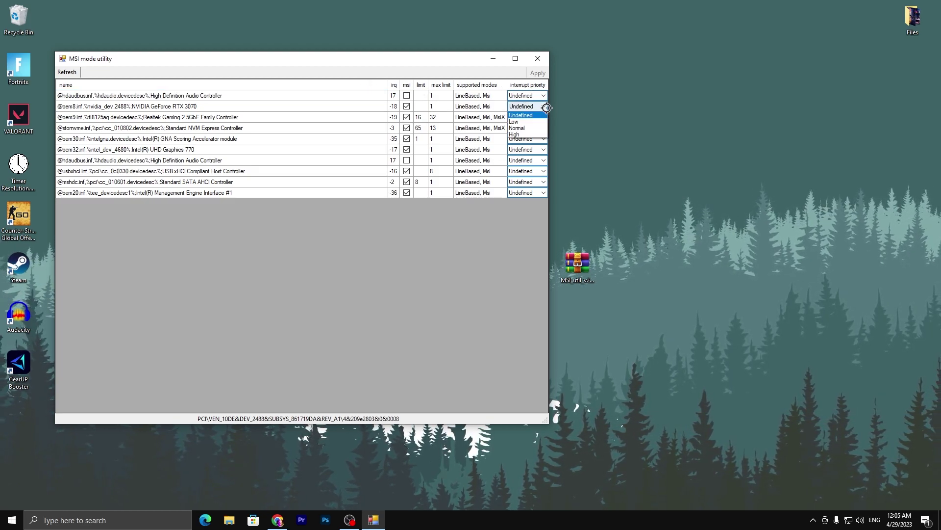
{"action": "left_click", "coordinate": [519, 135]}
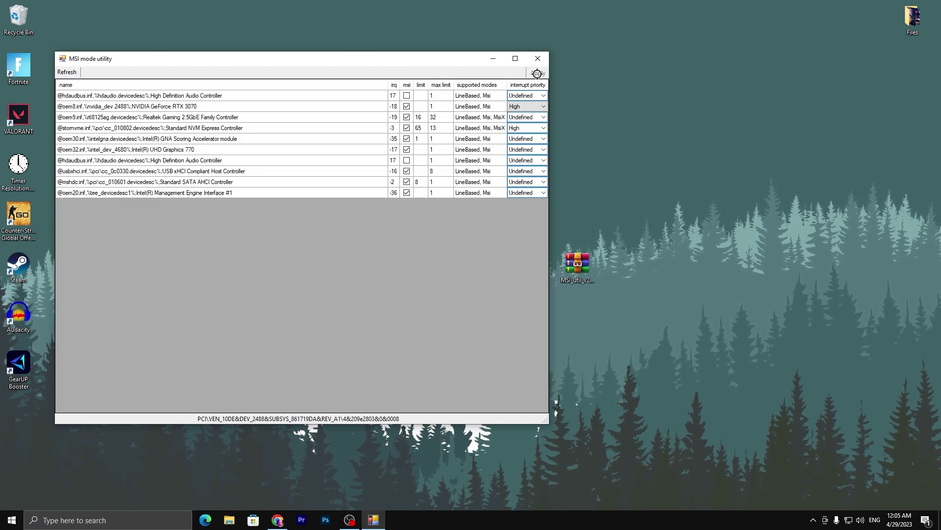
{"action": "left_click", "coordinate": [538, 59]}
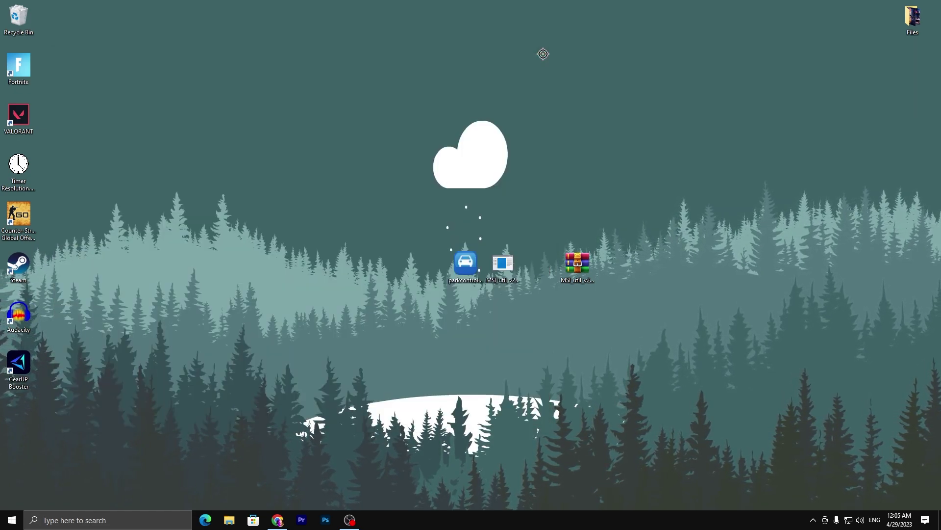
- Disable LGHUB from launching at startup in Task Manager and close Task Manager
{"action": "right_click", "coordinate": [511, 523]}
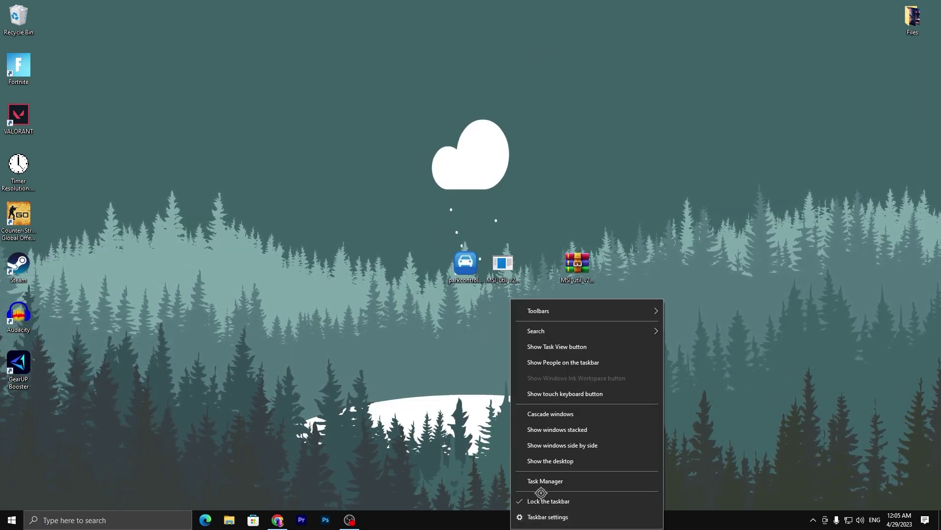
{"action": "left_click", "coordinate": [542, 486]}
{"action": "left_click", "coordinate": [323, 131]}
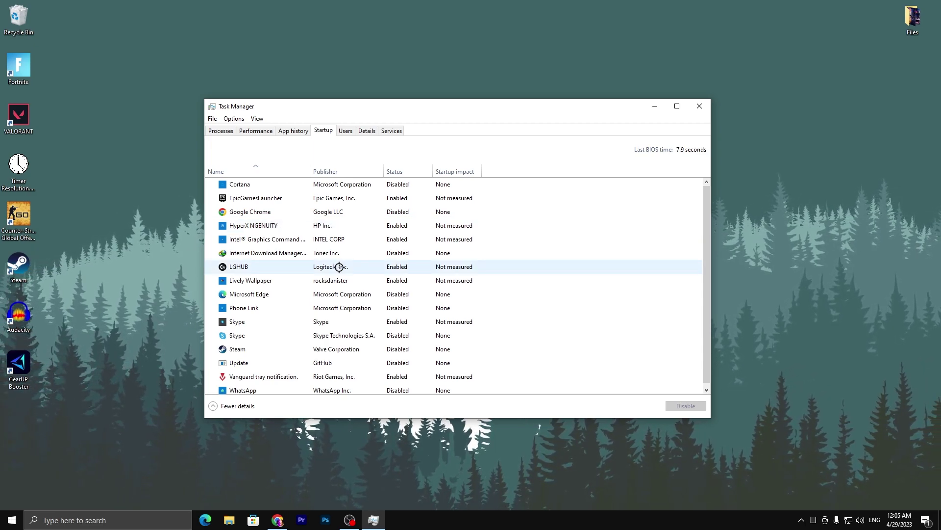
{"action": "right_click", "coordinate": [253, 268]}
{"action": "left_click", "coordinate": [284, 280]}
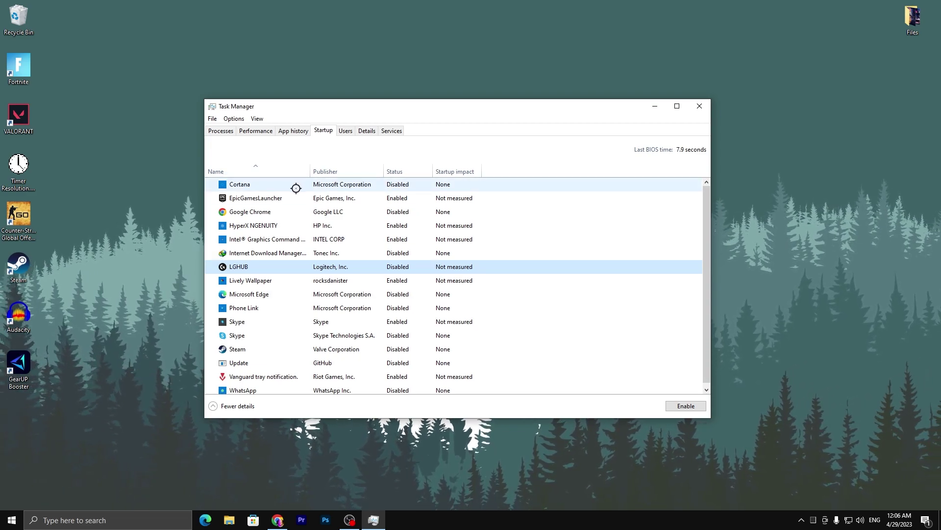
{"action": "left_click", "coordinate": [706, 109]}
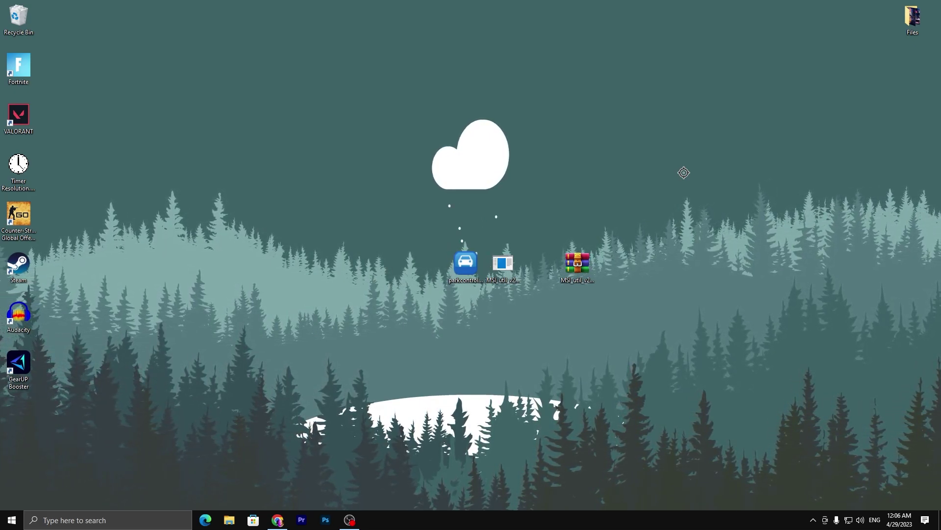
- Permanently delete the ParkControl installer, the MSI utility executable and the MSI utility archive from the desktop
{"action": "left_click_drag", "start_coordinate": [628, 193], "coordinate": [390, 282]}
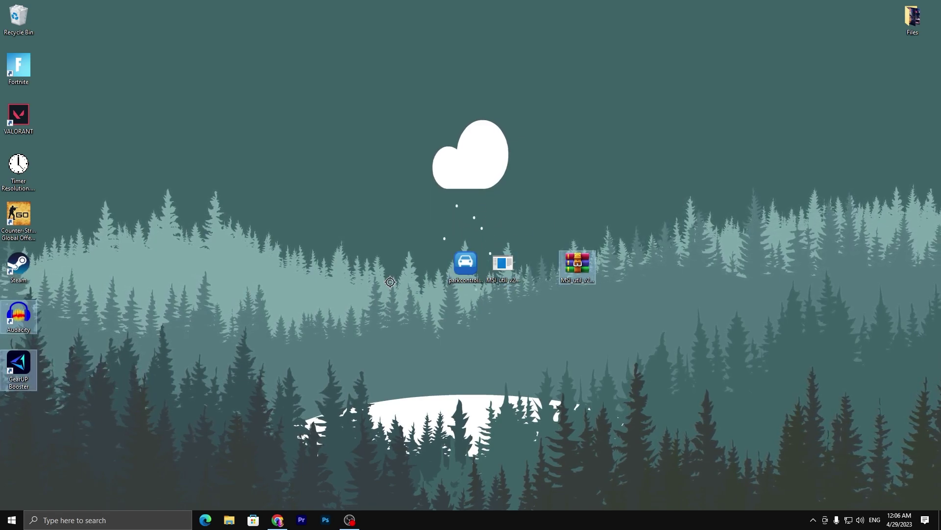
{"action": "key", "text": "shift+Delete"}
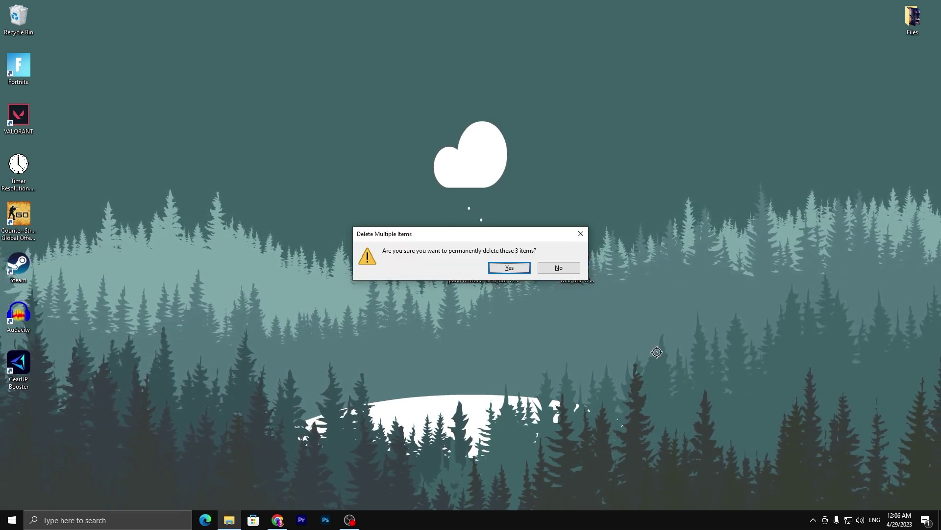
{"action": "key", "text": "Return"}
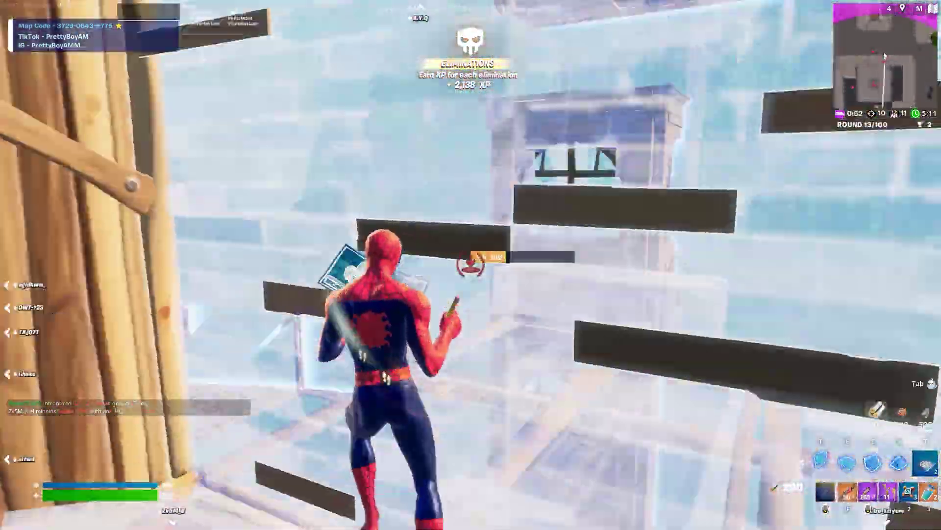
{"action": "key", "text": "x"}
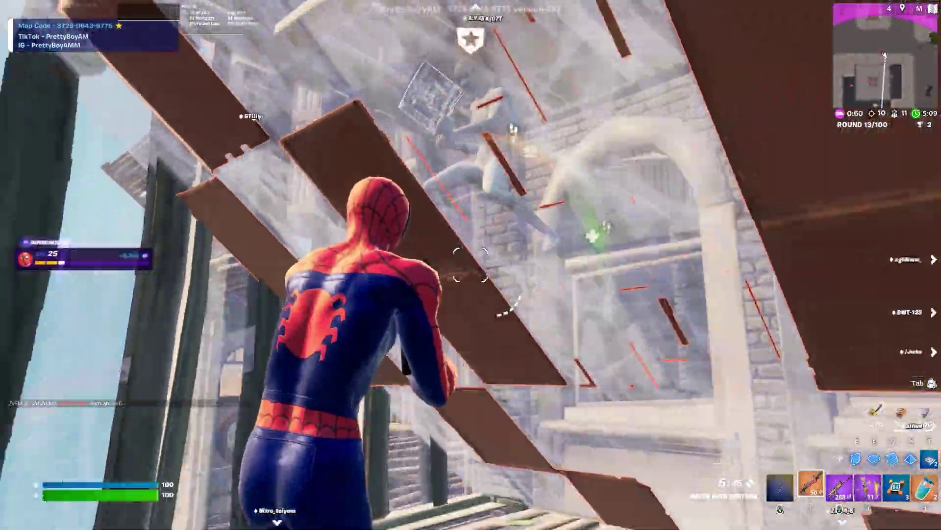
{"action": "key", "text": "1"}
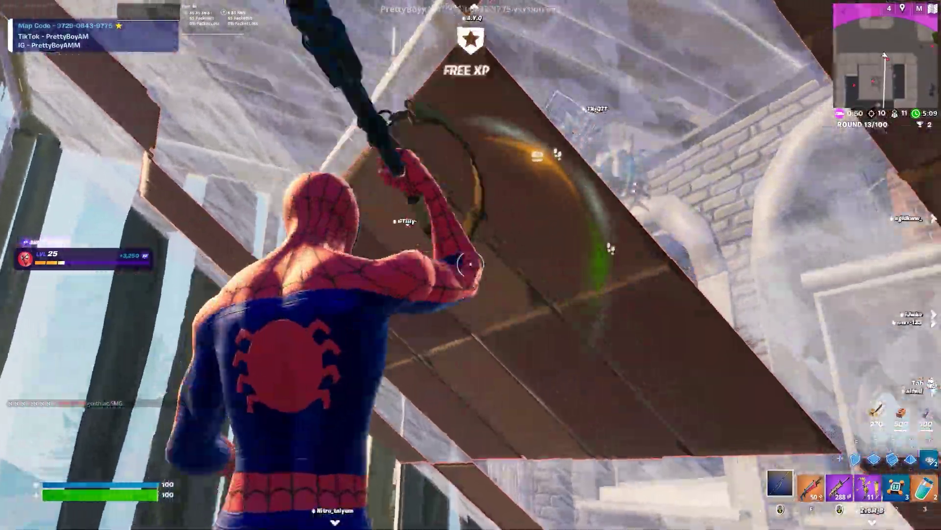
{"action": "left_click", "coordinate": [470, 264]}
{"action": "key", "text": "q"}
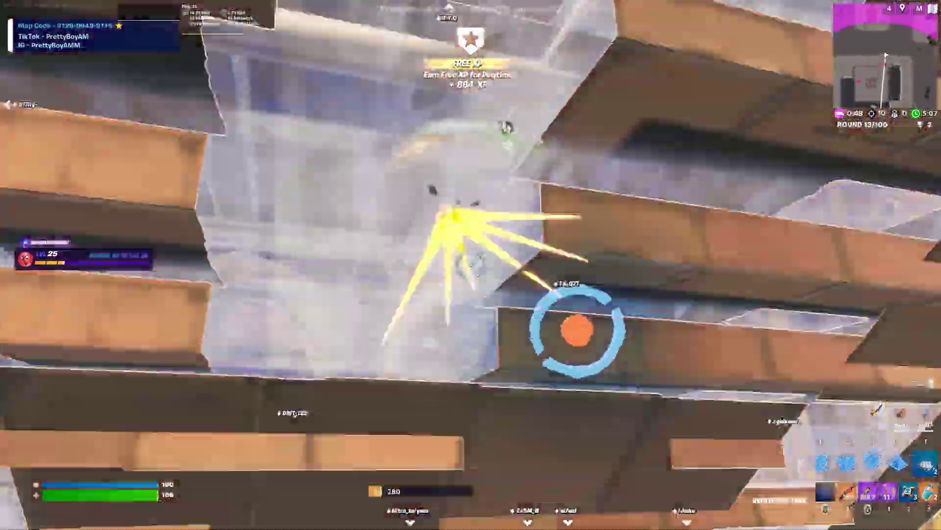